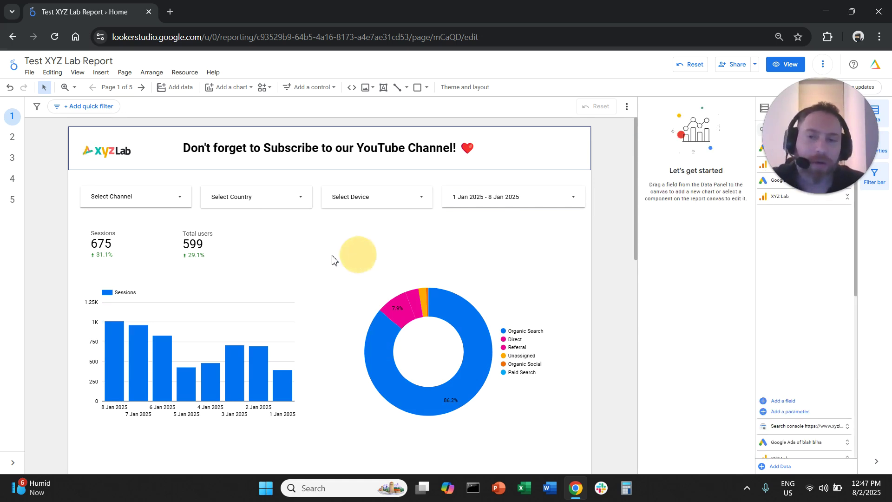
Set the Sessions scorecard's comparison date range to Previous period, so it shows 675, up 31.1%
click(120, 253)
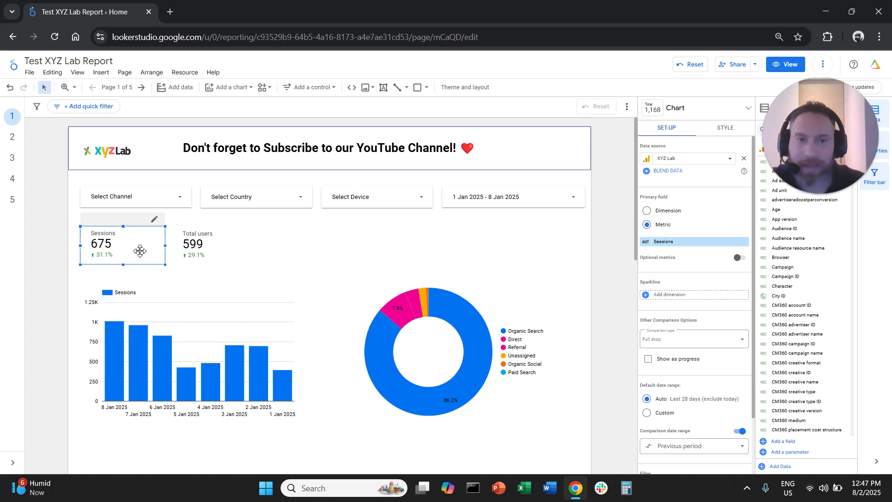
click(667, 132)
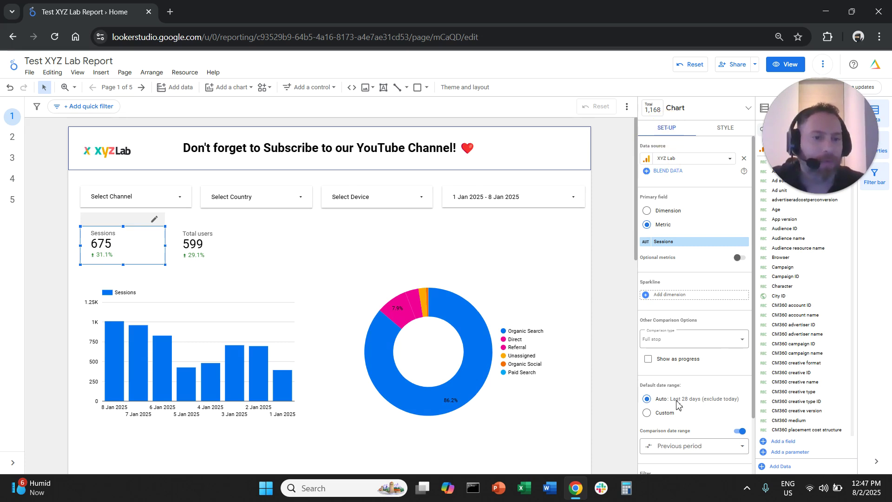
scroll(679, 400, down, 2)
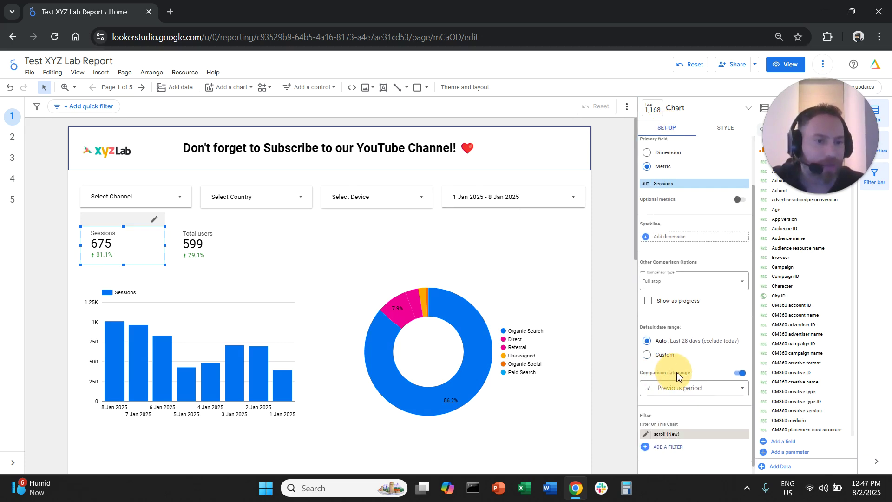
click(739, 373)
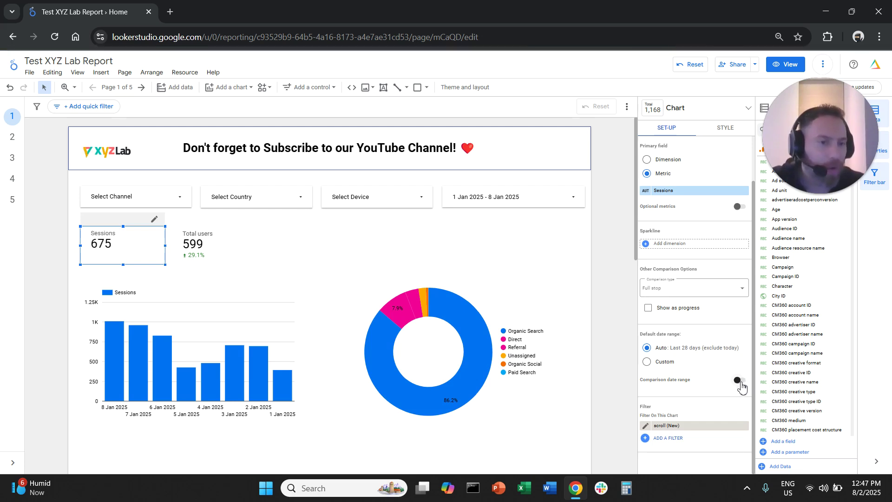
click(740, 380)
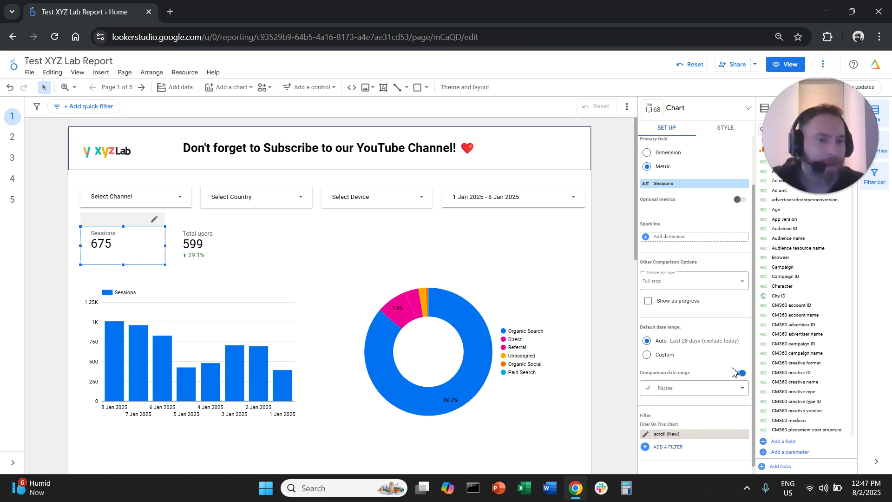
scroll(726, 384, down, 1)
click(730, 389)
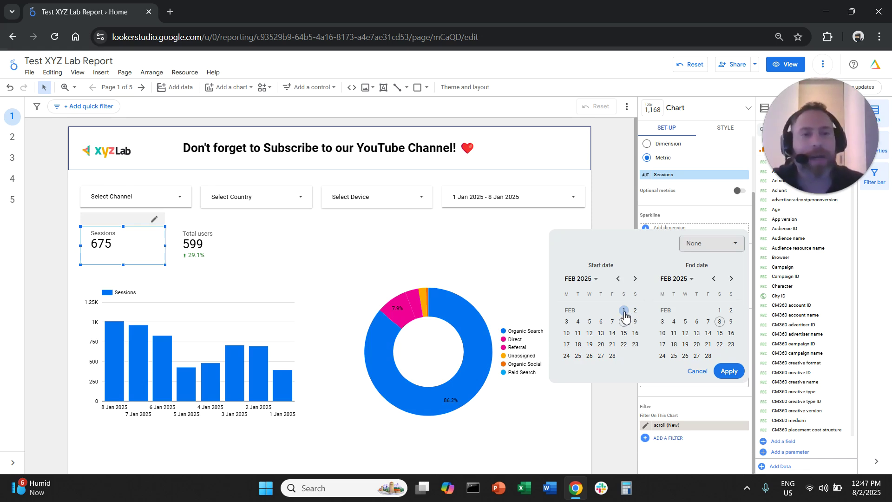
click(717, 245)
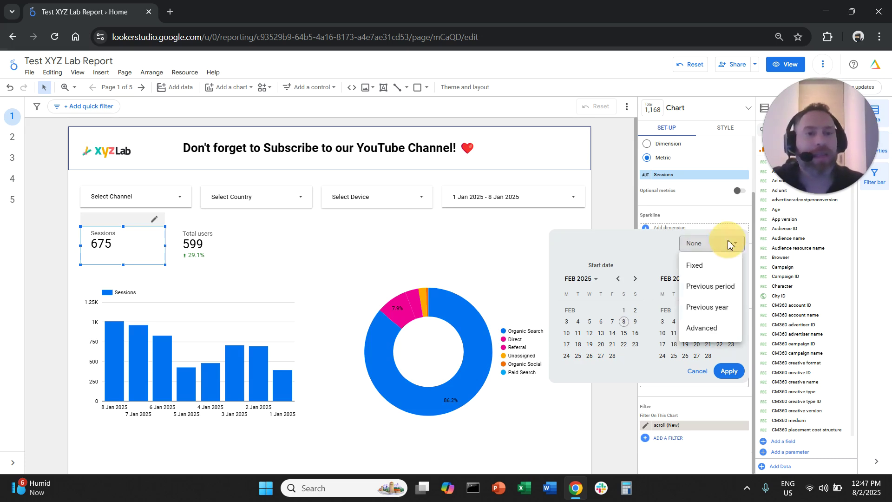
click(722, 287)
click(730, 370)
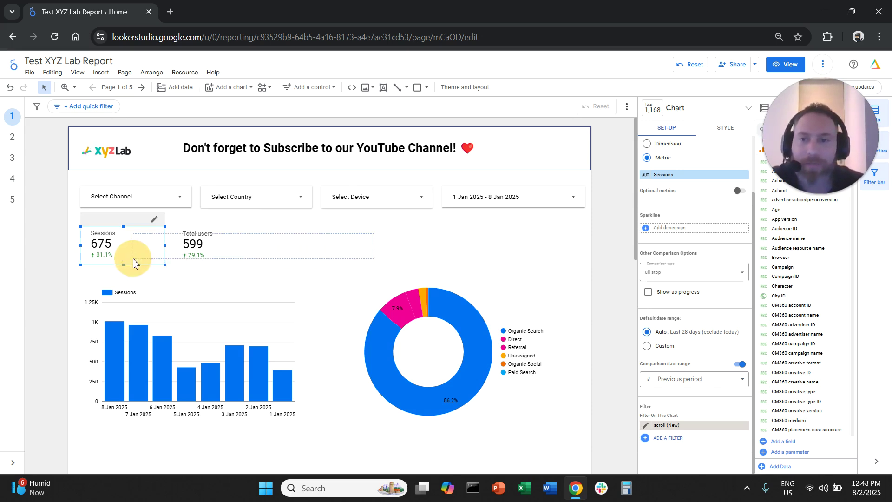
Select the Sessions and Total users scorecards together and set their comparison range to Previous year
shift+click(179, 260)
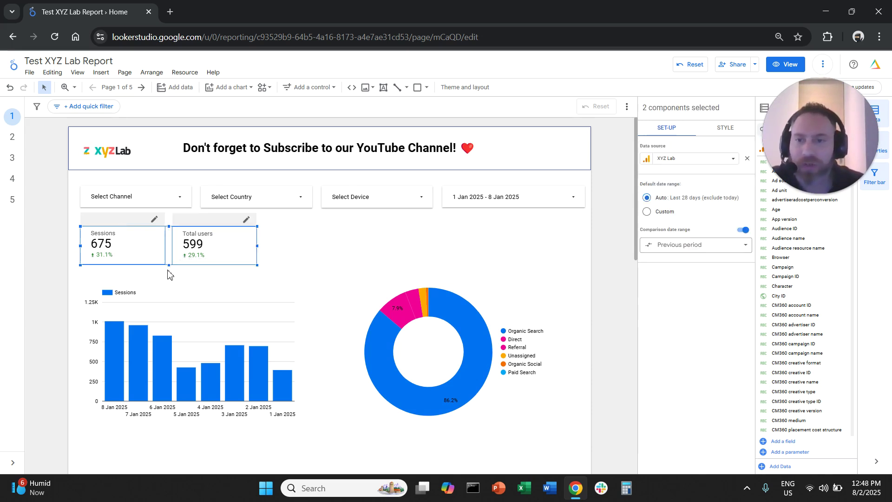
click(744, 230)
click(744, 231)
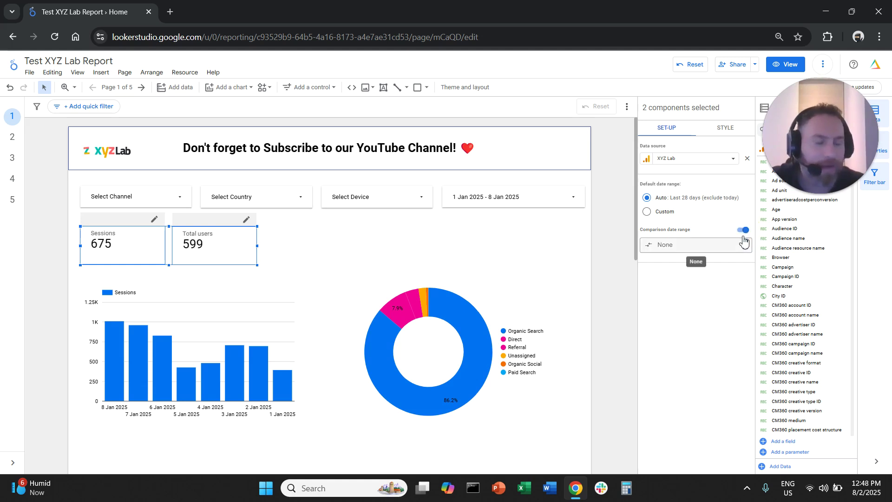
click(727, 254)
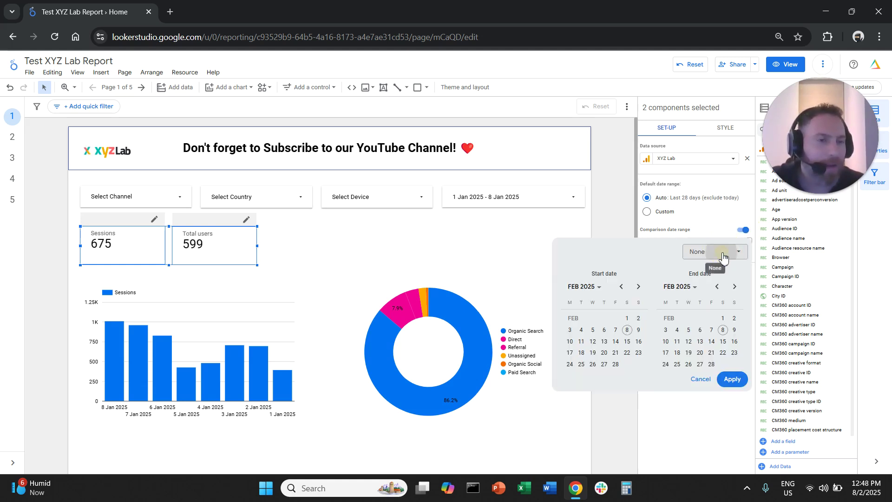
click(727, 253)
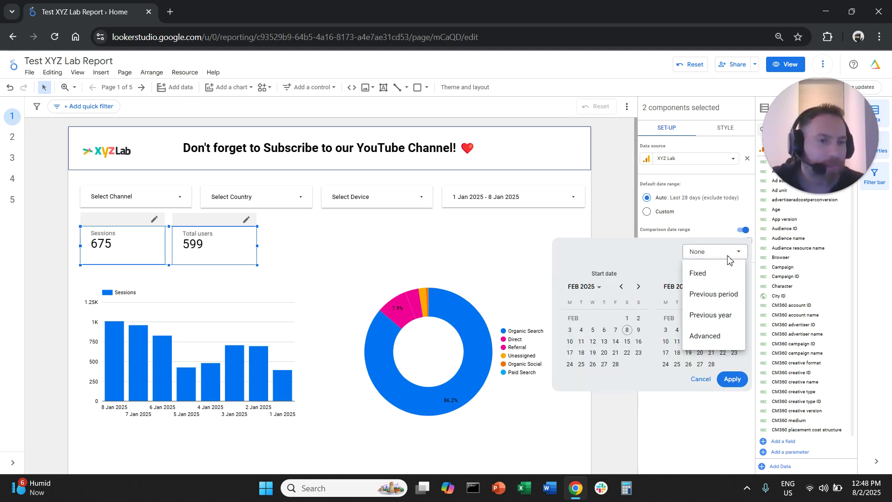
click(716, 321)
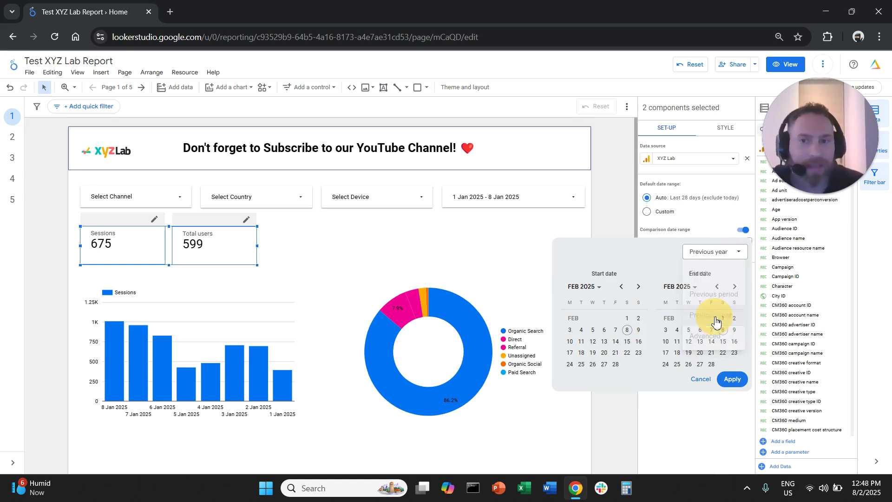
click(738, 383)
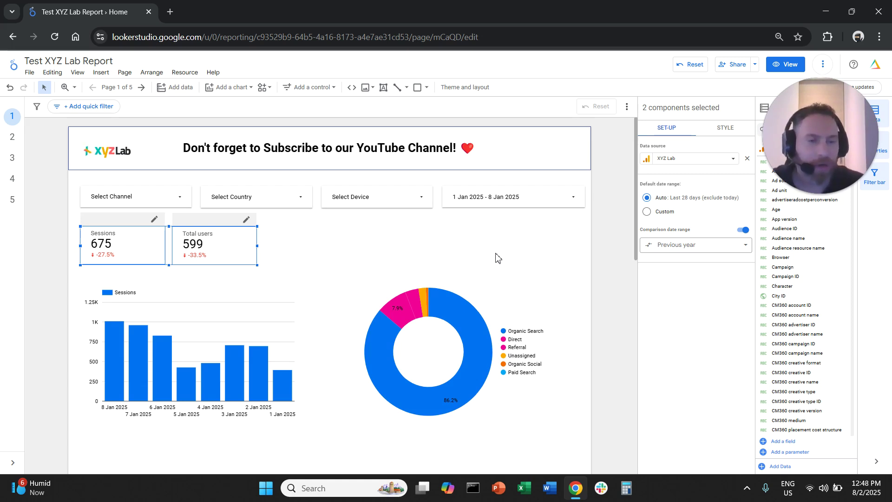
Apply the Last 14 days preset (25 Jan – 7 Feb 2025) as the report date range
click(557, 204)
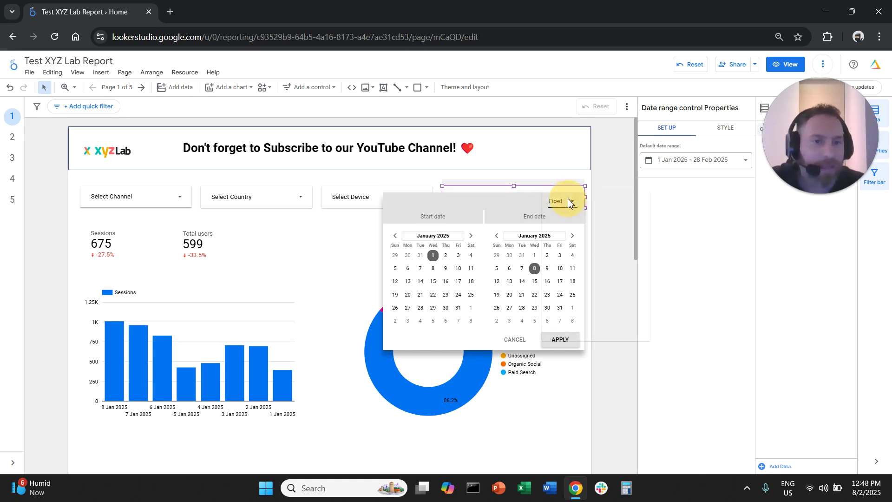
click(571, 201)
scroll(581, 279, down, 1)
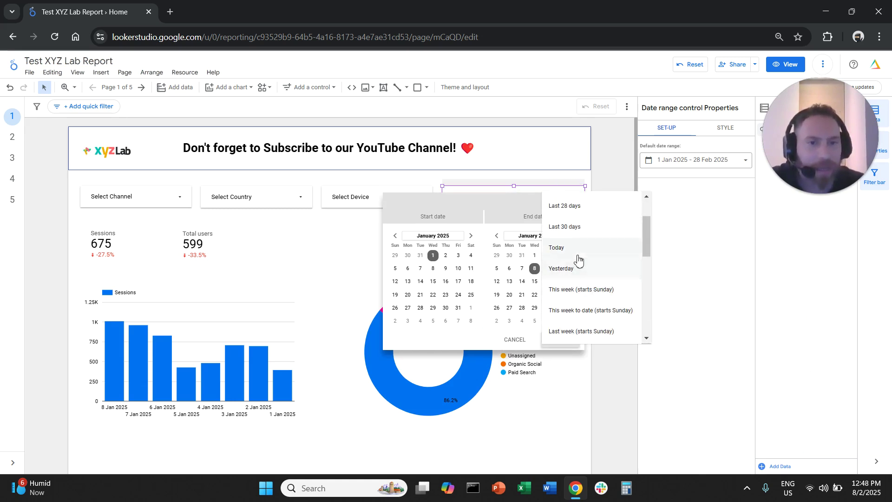
scroll(596, 261, up, 1)
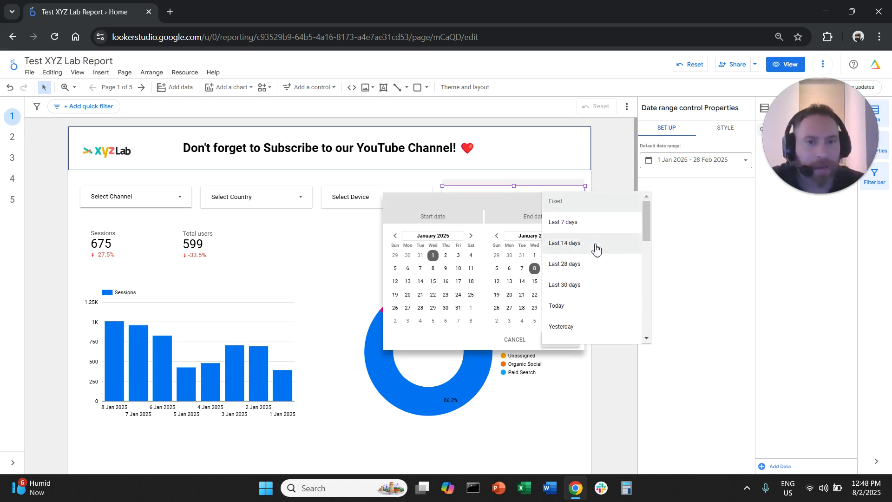
click(572, 243)
click(561, 341)
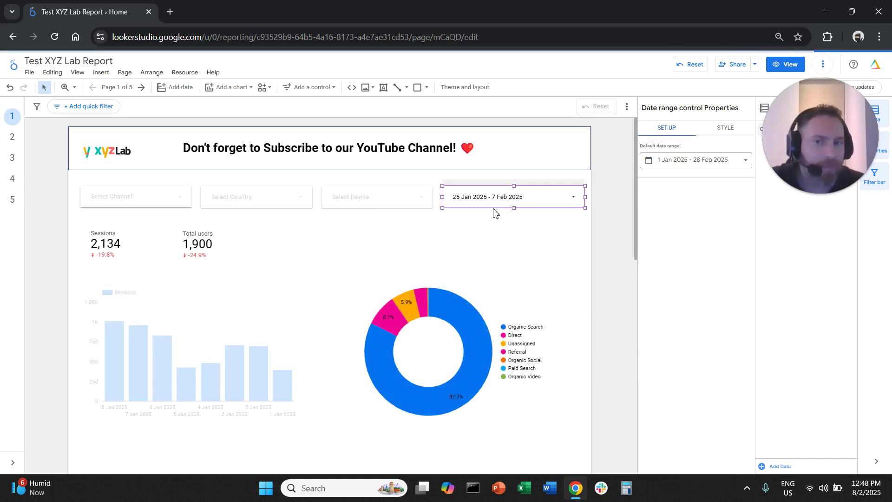
click(103, 243)
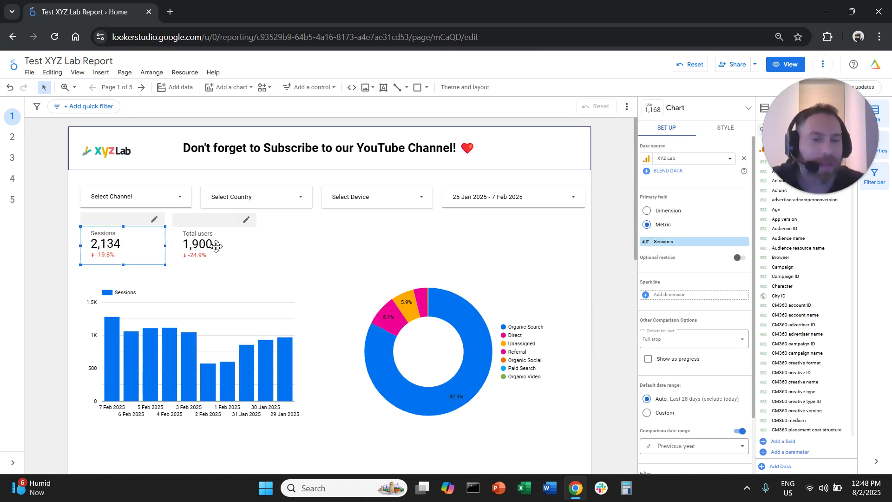
Marquee-select both scorecards and set their comparison date range to Previous period
drag(336, 227, 112, 266)
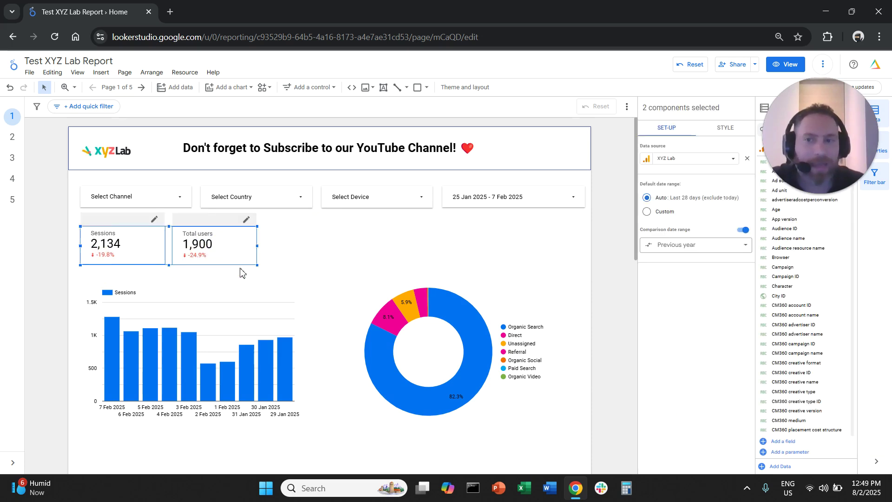
click(711, 245)
click(715, 251)
click(713, 293)
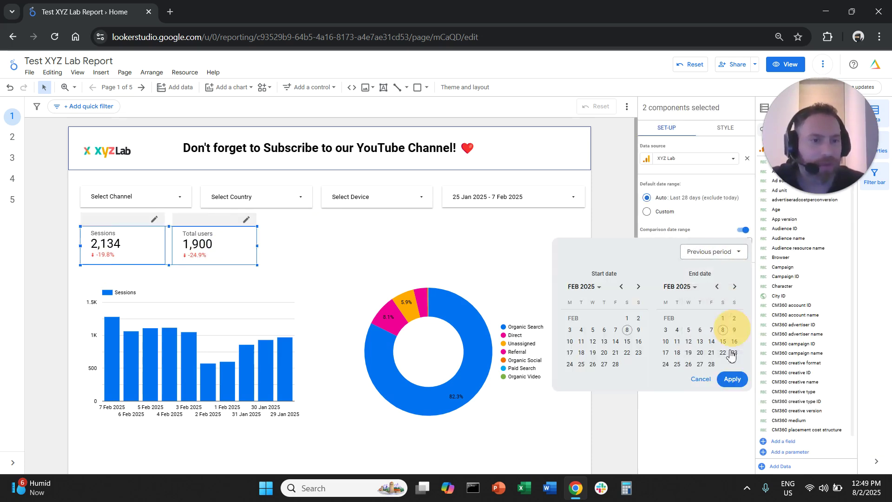
click(733, 379)
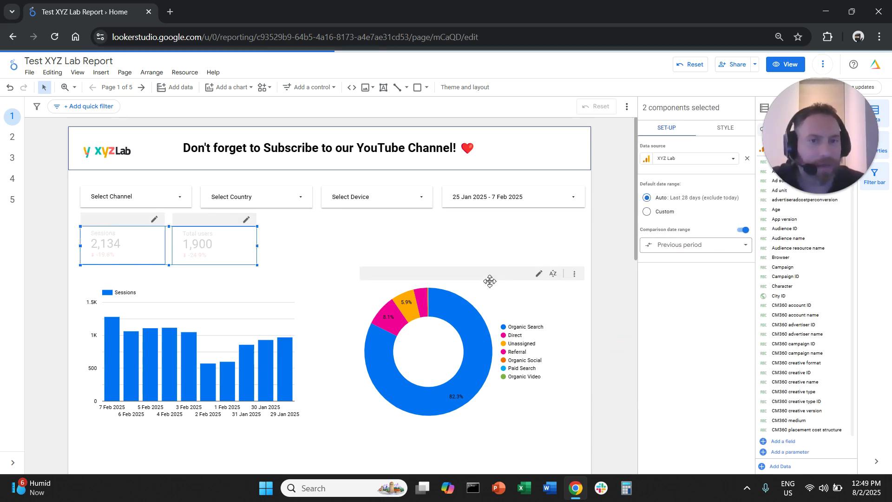
click(555, 200)
Apply the Last 7 days preset, covering 1–7 Feb 2025, to the report
click(565, 209)
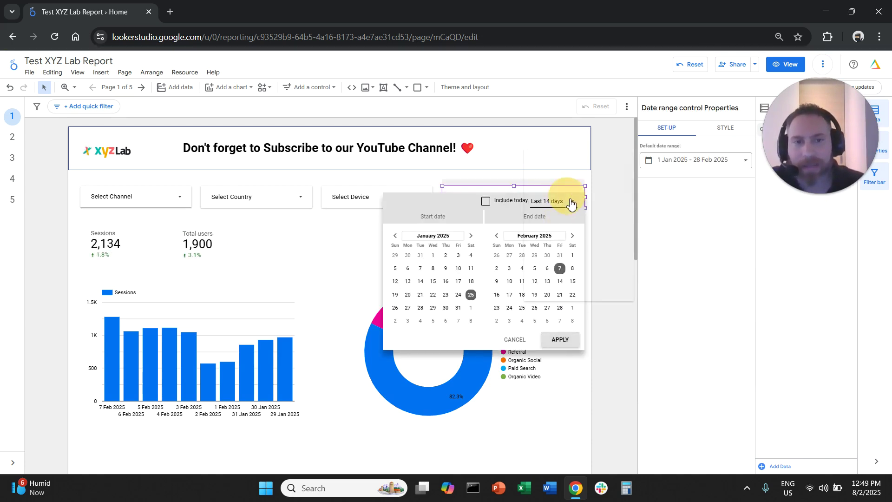
click(568, 180)
click(560, 340)
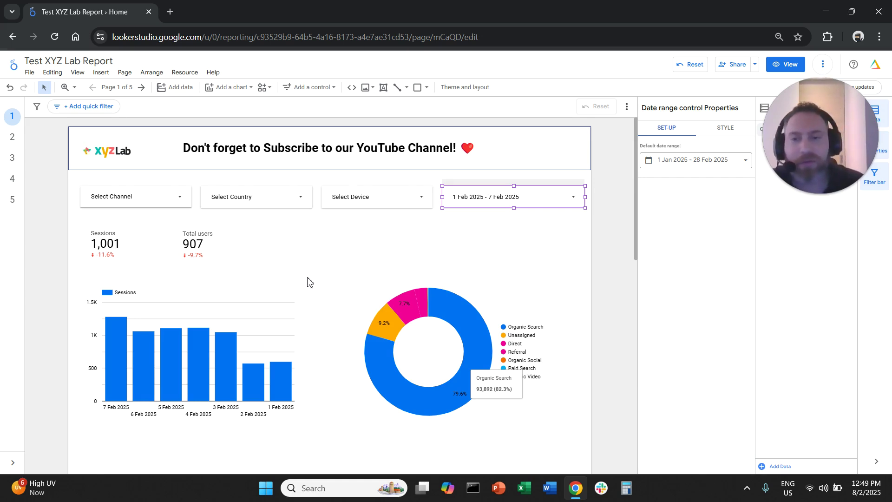
Select the daily Sessions bar chart and expand its chart-type picker in the Setup panel
click(298, 312)
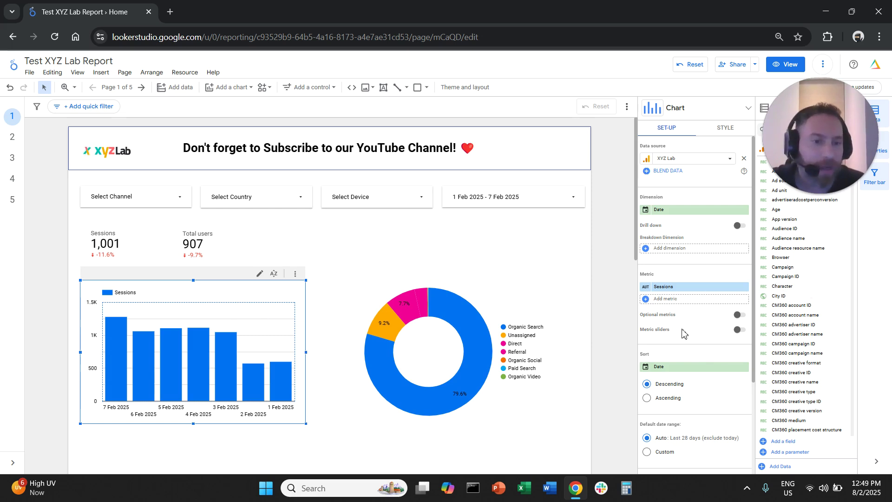
scroll(682, 372, down, 3)
scroll(696, 401, down, 1)
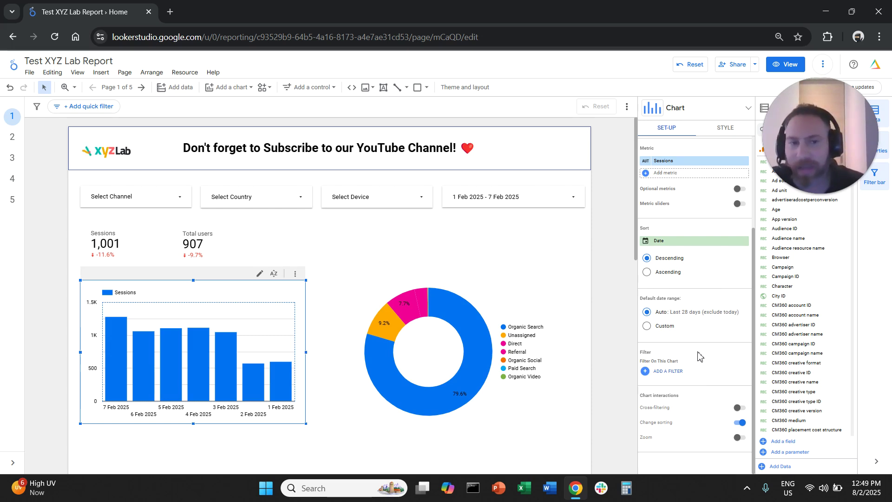
scroll(652, 358, up, 3)
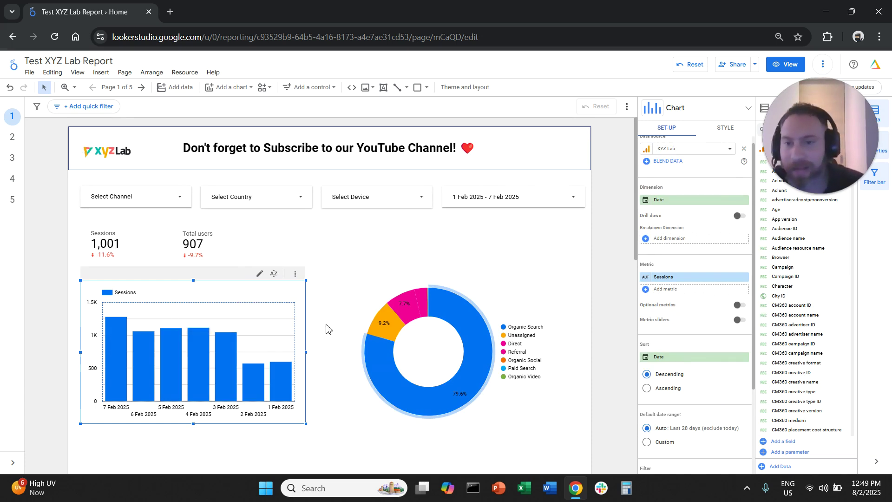
scroll(693, 172, up, 1)
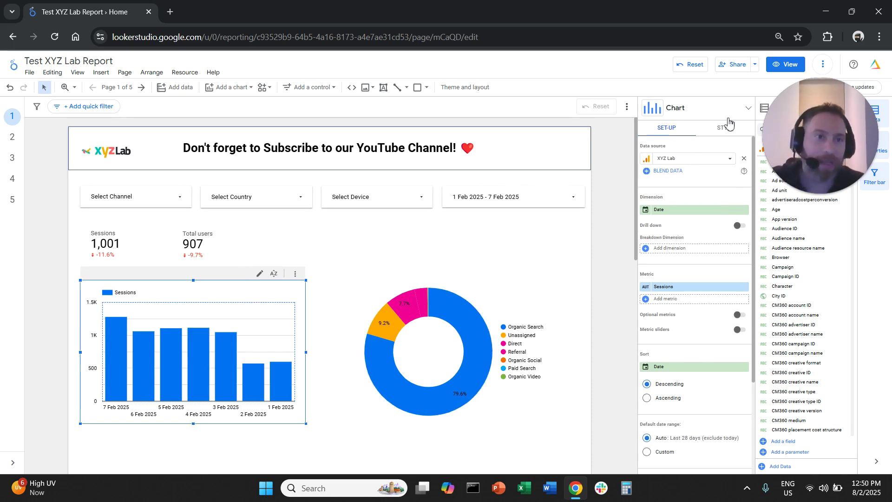
click(747, 111)
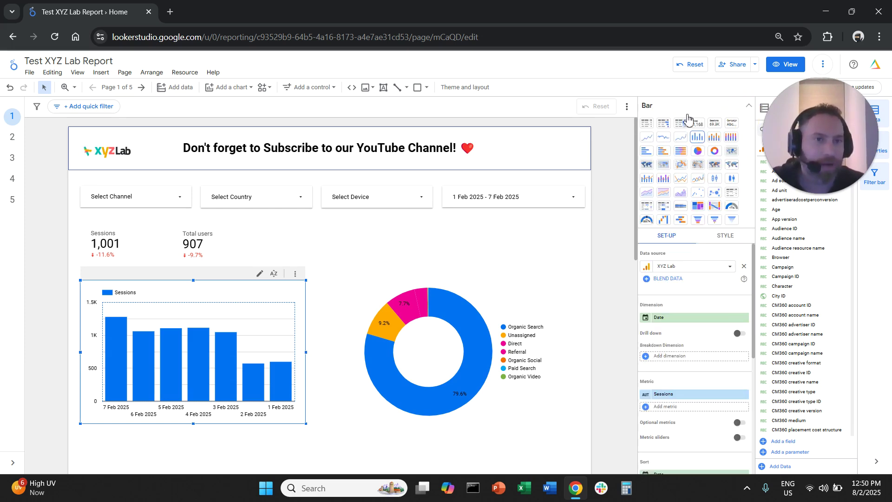
Convert the Sessions bar chart to a time series line and switch on its comparison date range
click(647, 138)
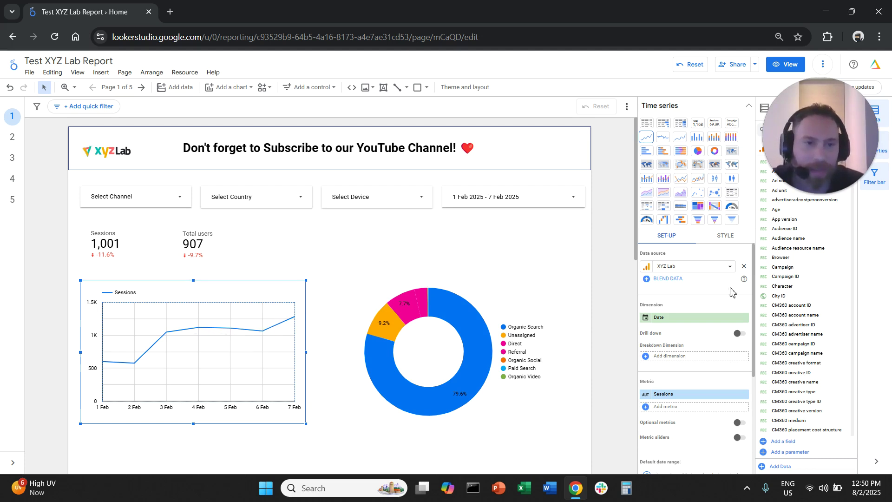
click(749, 105)
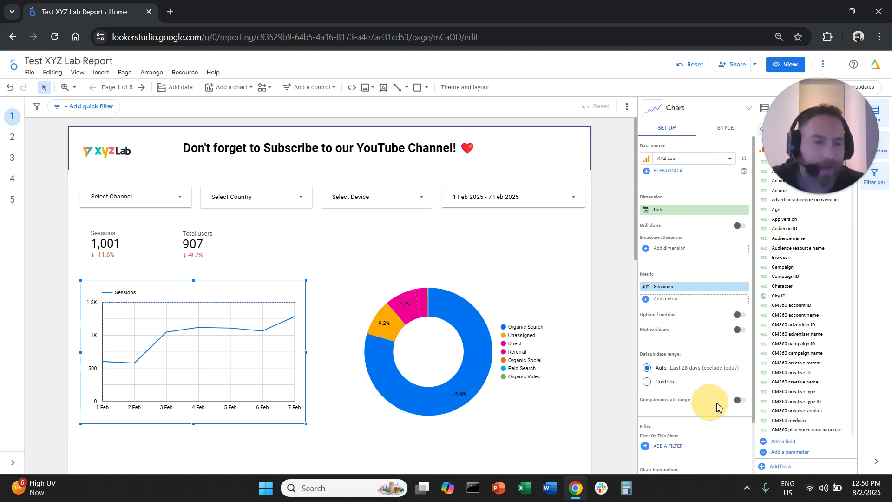
click(742, 401)
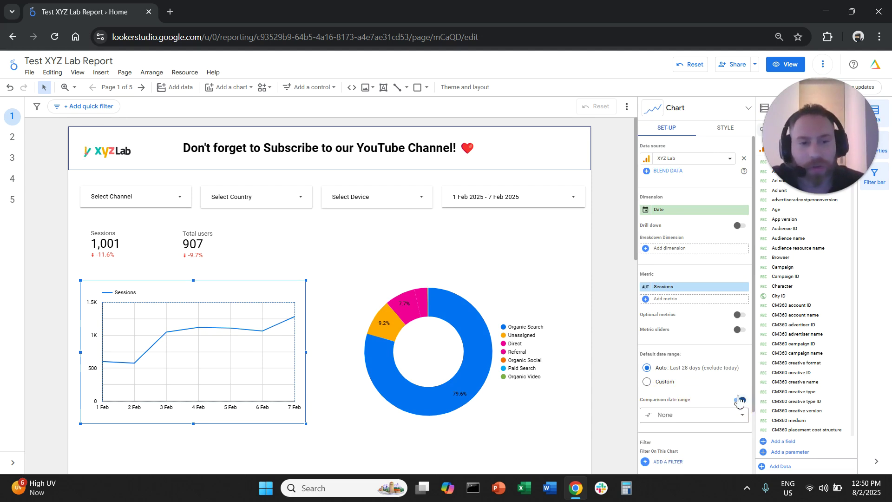
Set the line chart's comparison range to Previous period, then change it to Previous year
scroll(725, 391, down, 1)
click(718, 362)
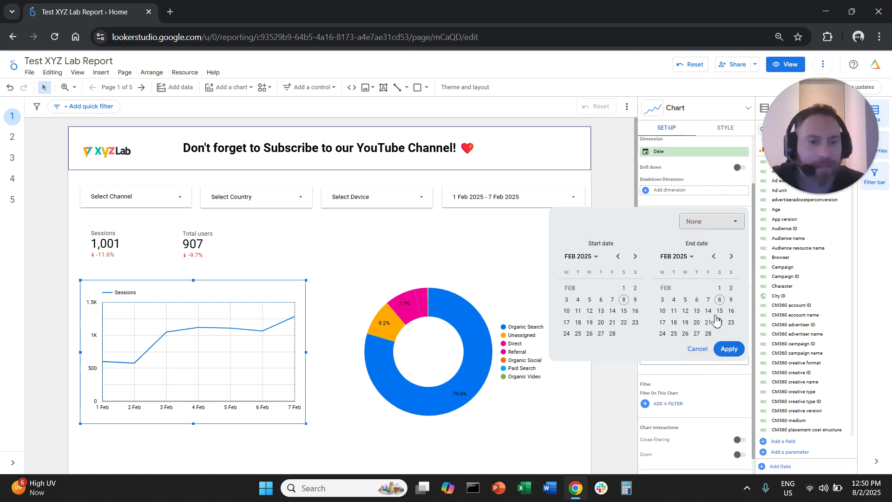
click(722, 222)
click(722, 268)
click(728, 348)
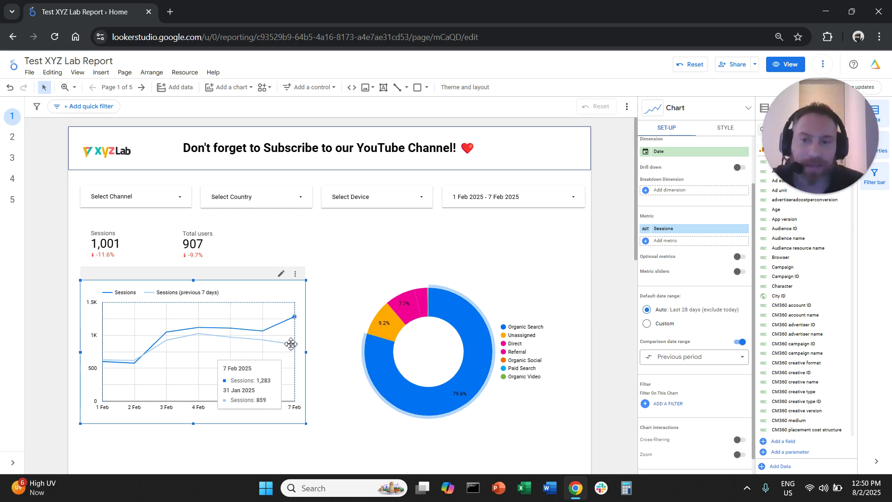
click(679, 362)
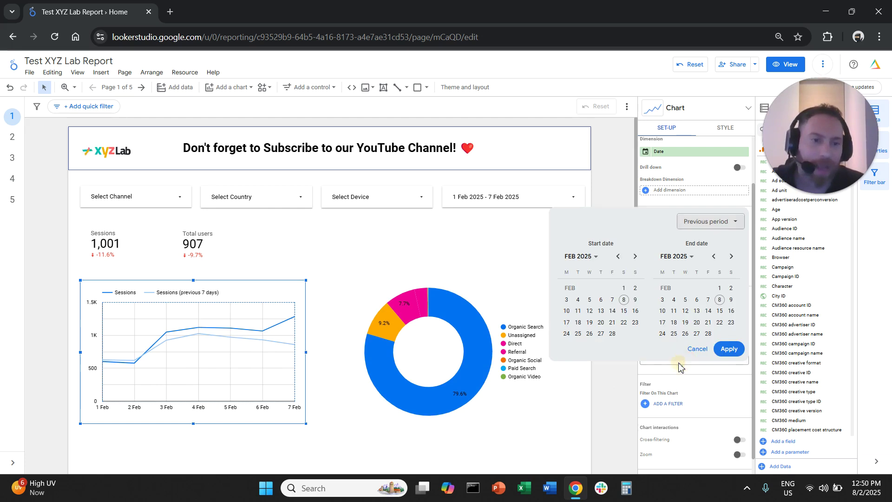
click(717, 222)
click(729, 350)
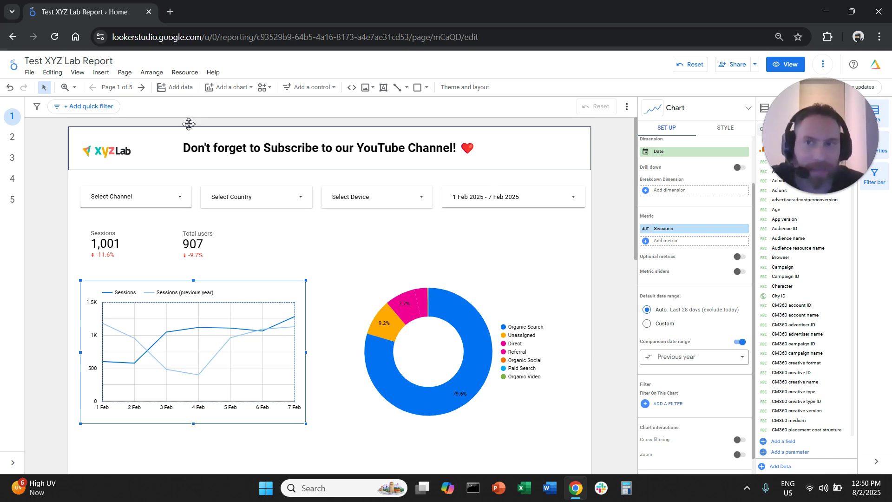
Insert a table below the charts and widen it to span beneath both
click(101, 72)
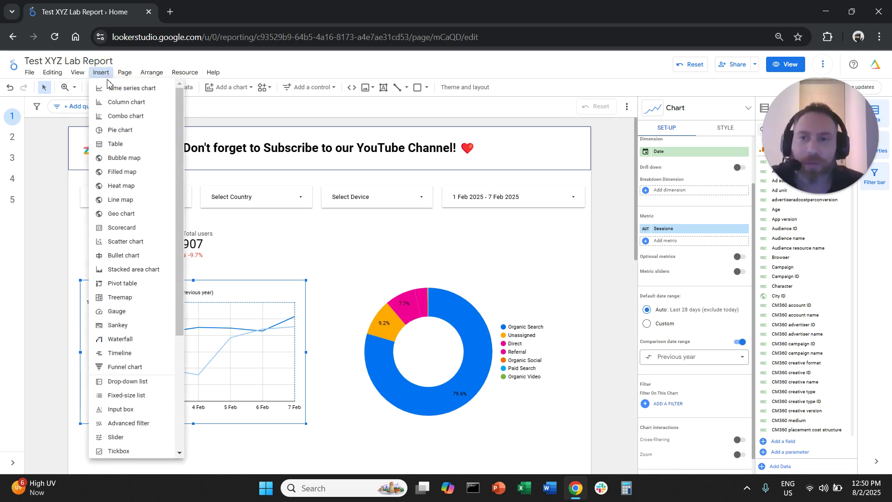
click(118, 143)
scroll(86, 360, down, 4)
click(87, 295)
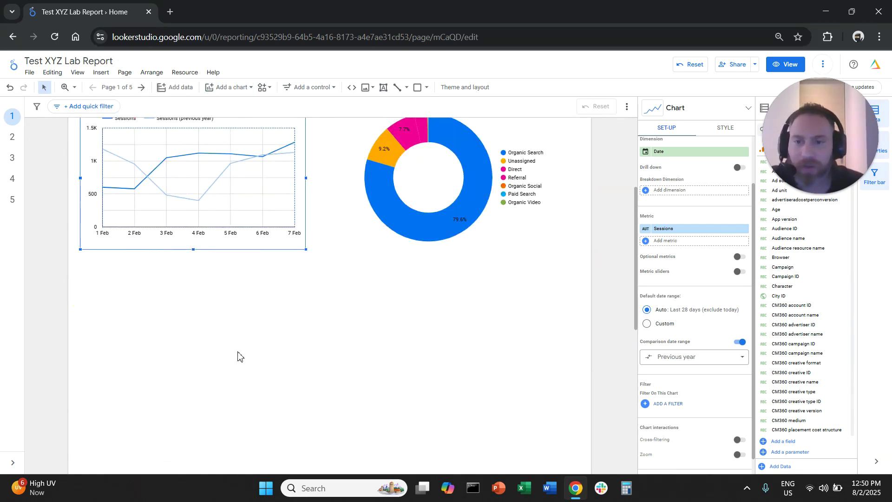
drag(265, 362, 526, 358)
Add Total users as a table metric and narrow the Date and Sessions columns
click(707, 229)
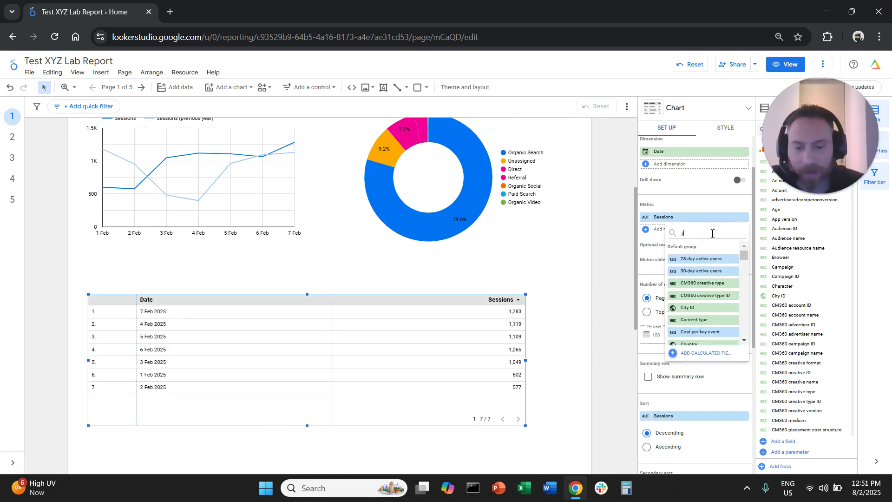
text(total users)
click(697, 259)
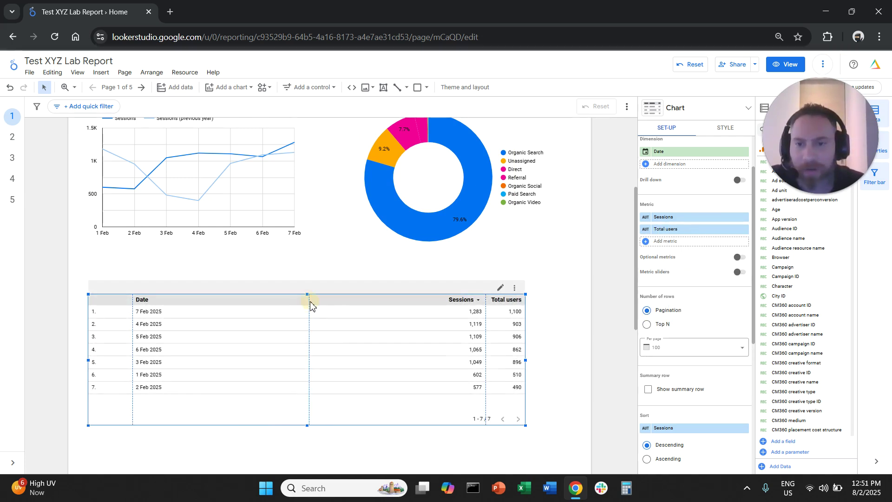
drag(308, 305, 211, 305)
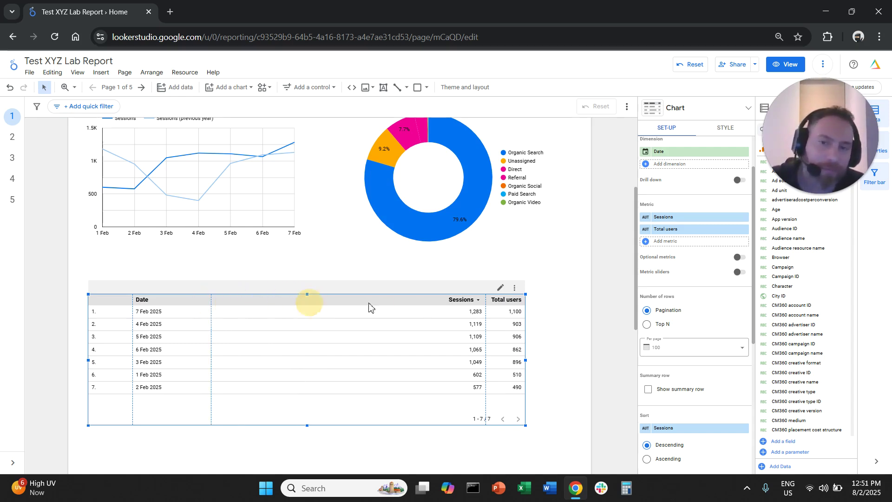
drag(486, 306, 331, 307)
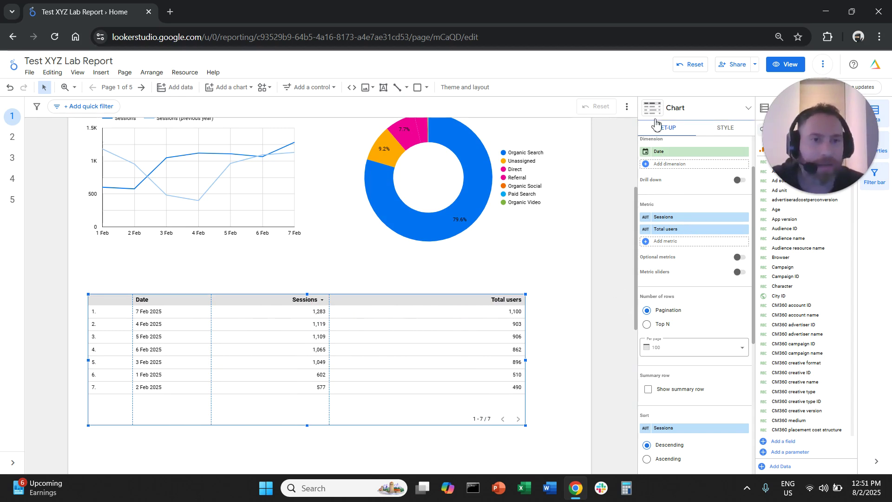
Enable the table's comparison date range set to Previous period, adding % Δ columns
scroll(699, 314, down, 3)
scroll(700, 314, down, 3)
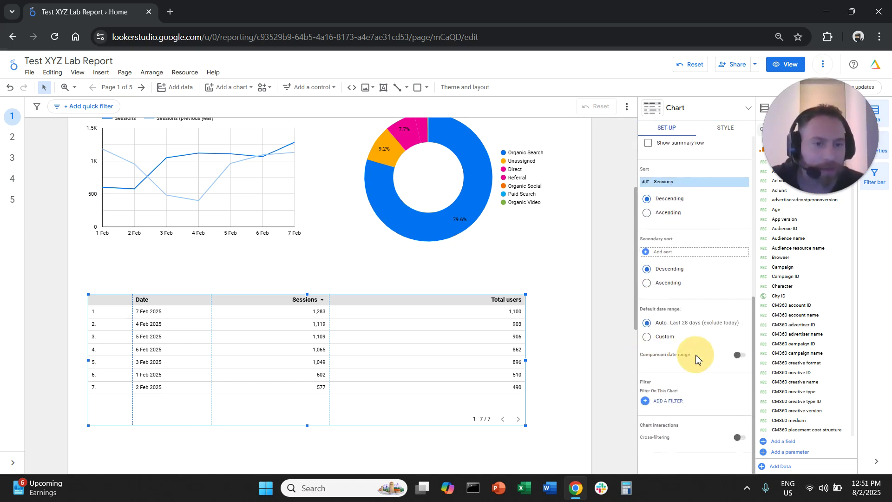
click(739, 355)
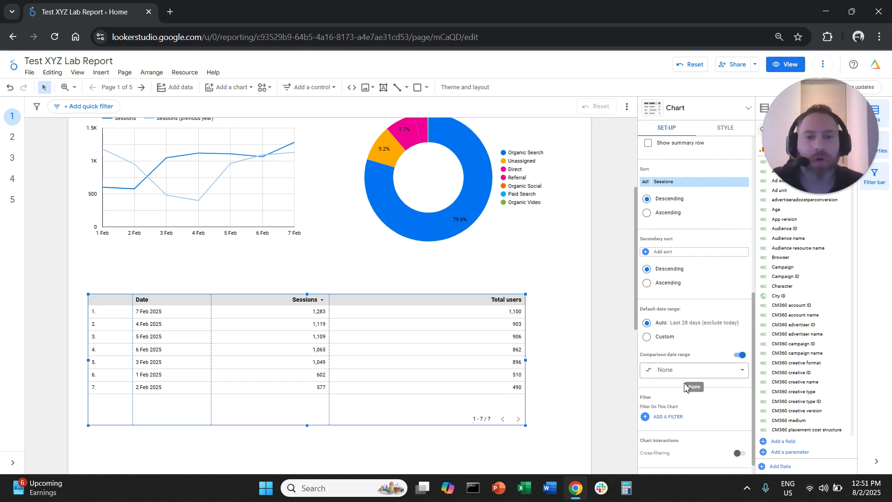
click(704, 370)
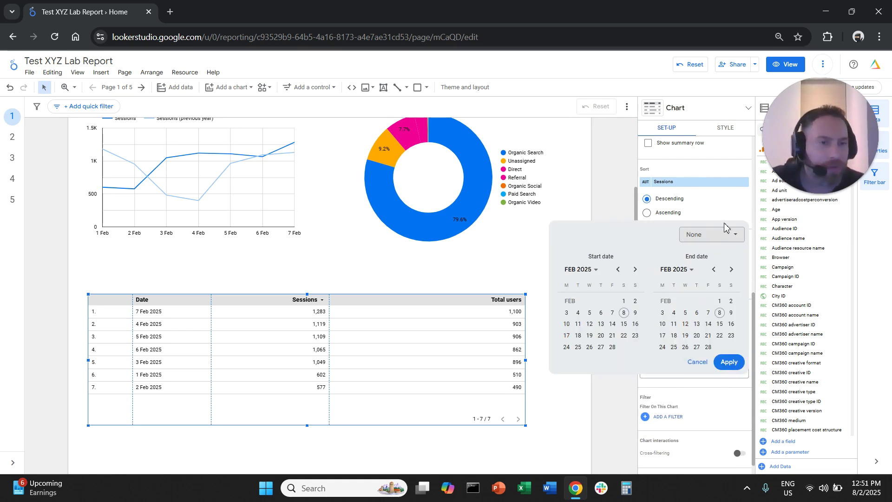
click(725, 235)
click(716, 279)
click(735, 364)
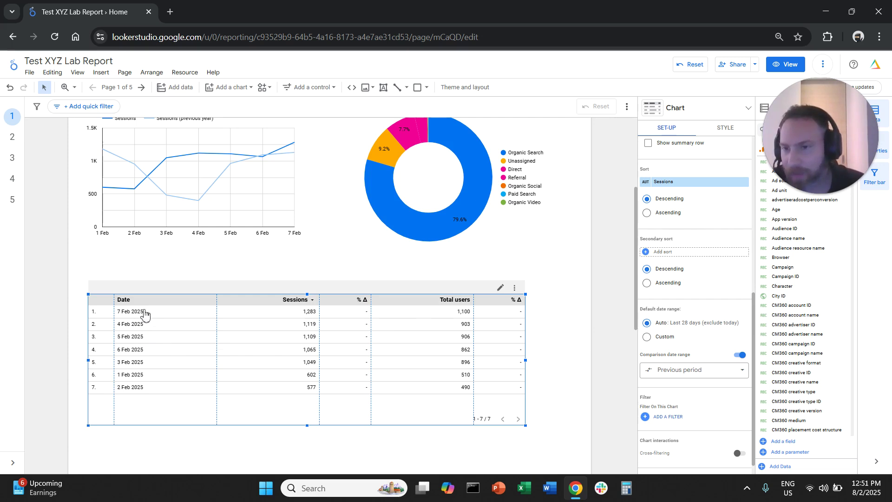
scroll(715, 286, up, 6)
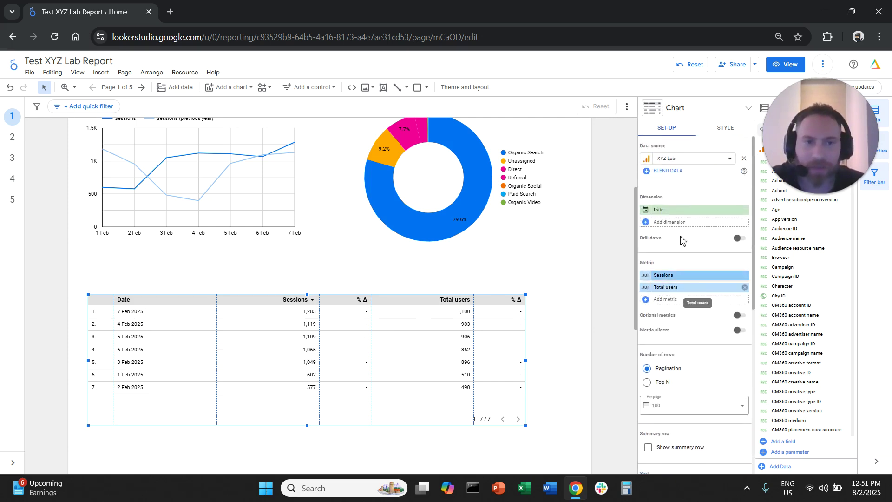
Replace the table's Date dimension with Session primary channel group, found by searching 'channel'
click(689, 212)
text(channel)
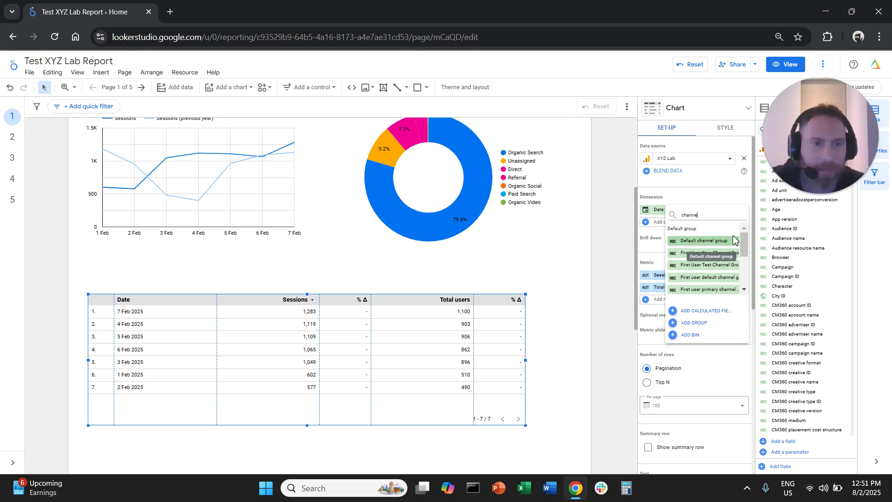
drag(744, 244, 744, 264)
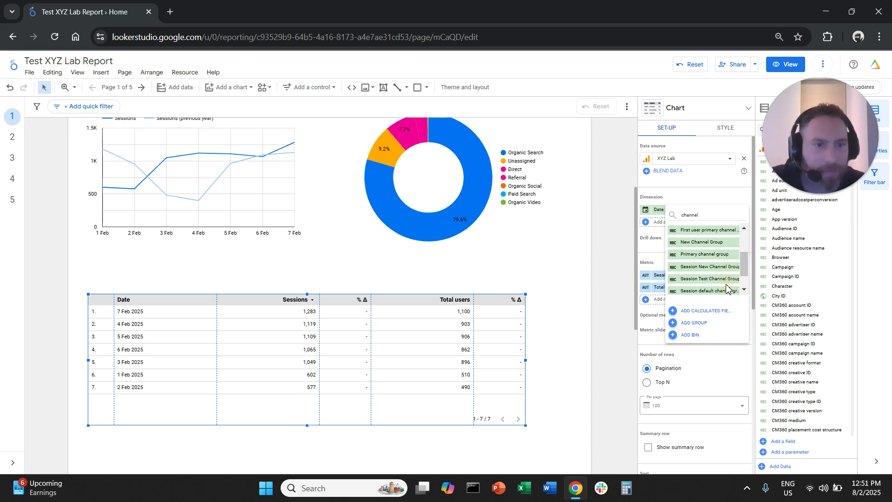
click(746, 270)
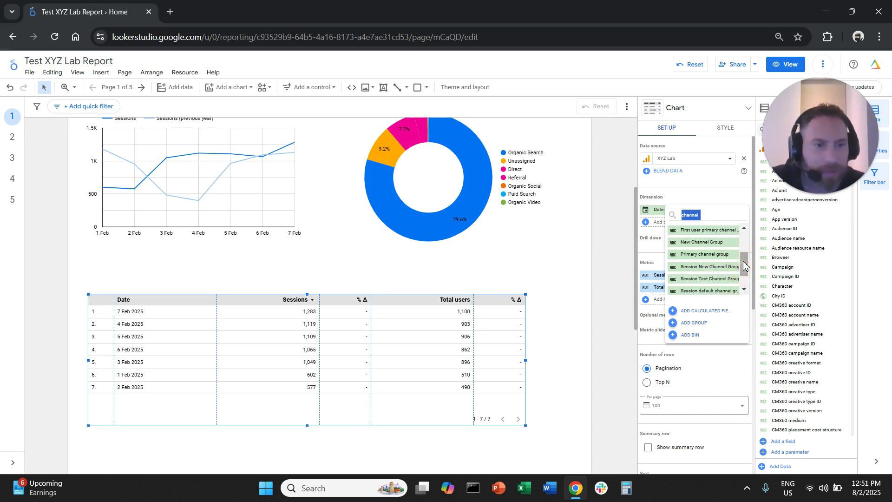
scroll(724, 274, down, 1)
click(711, 290)
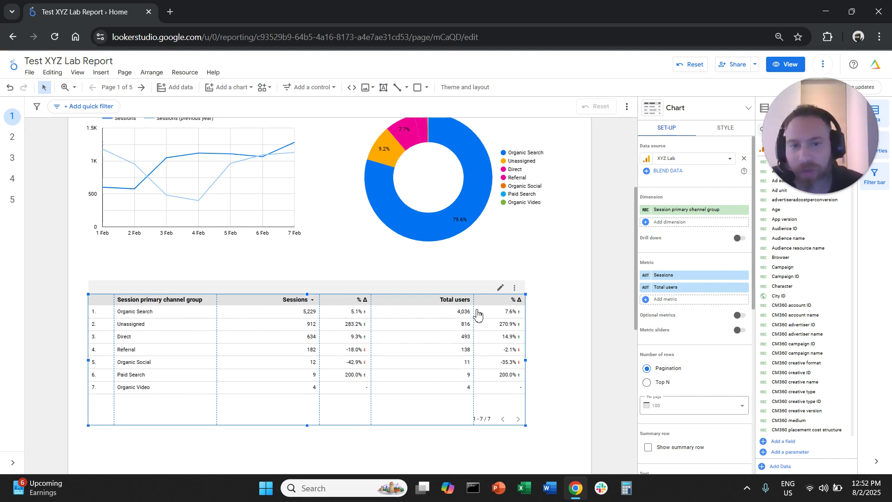
scroll(718, 372, down, 2)
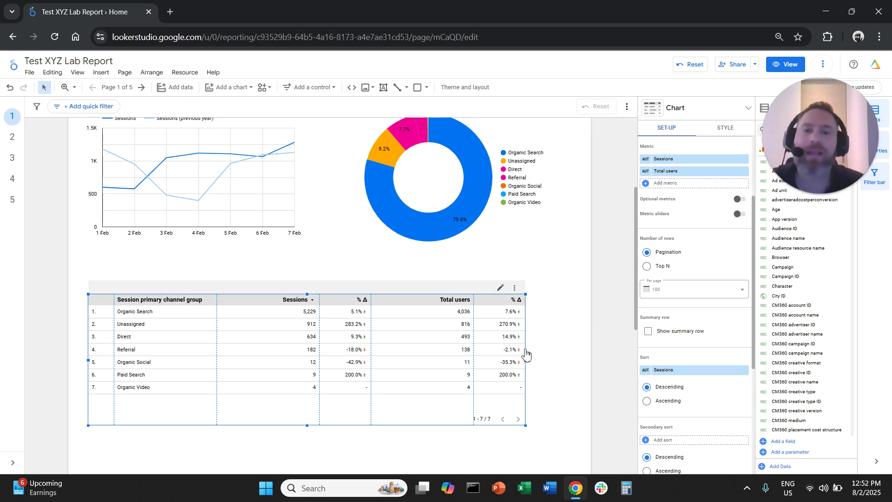
scroll(348, 277, up, 4)
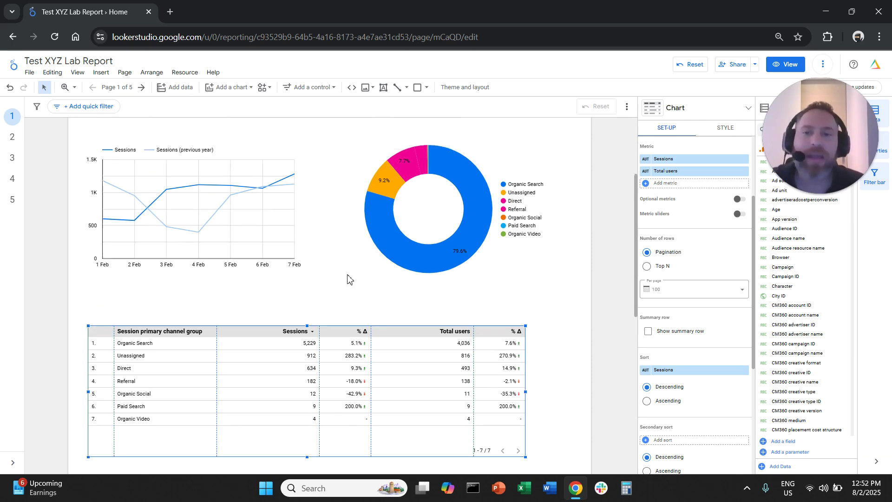
click(260, 321)
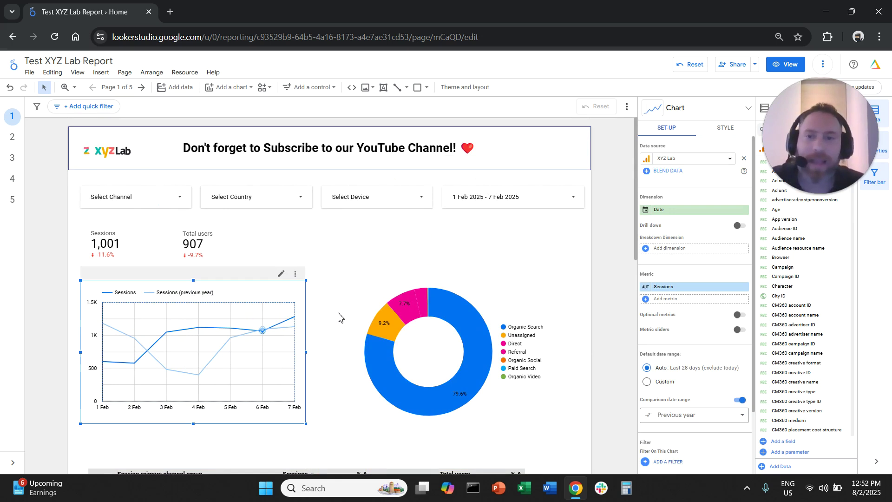
click(102, 254)
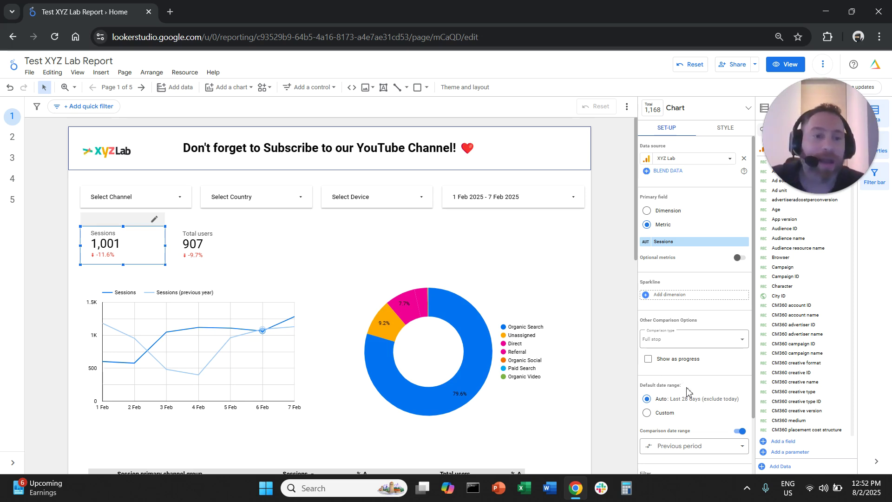
scroll(690, 391, down, 2)
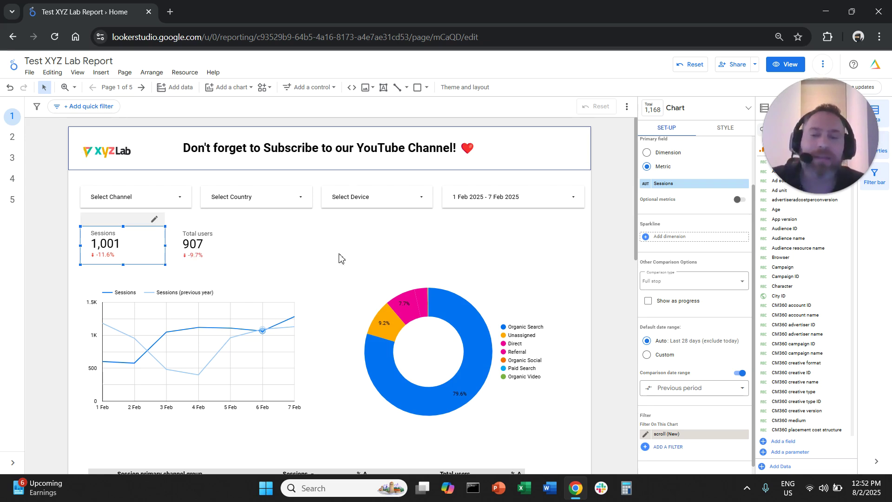
scroll(358, 256, down, 5)
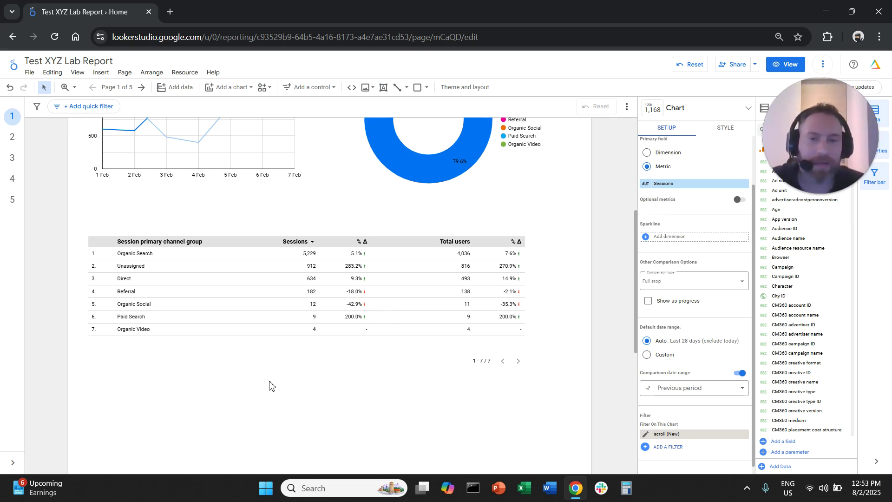
scroll(269, 386, up, 1)
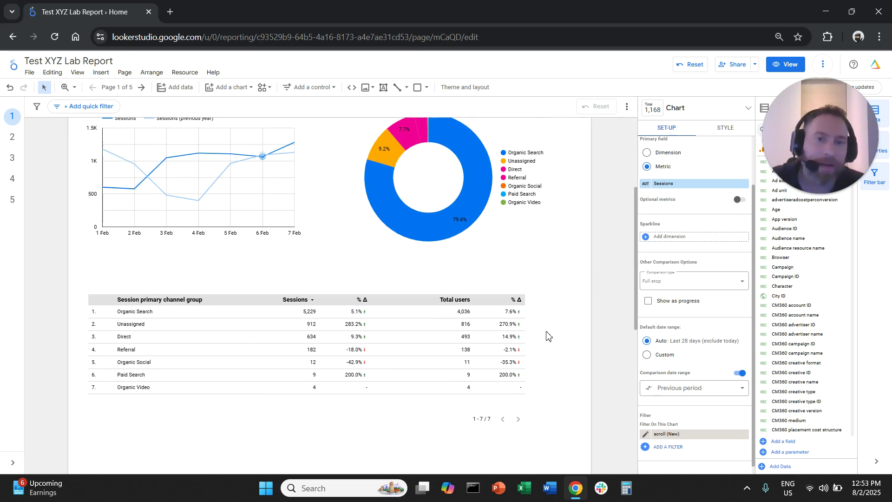
scroll(547, 336, up, 3)
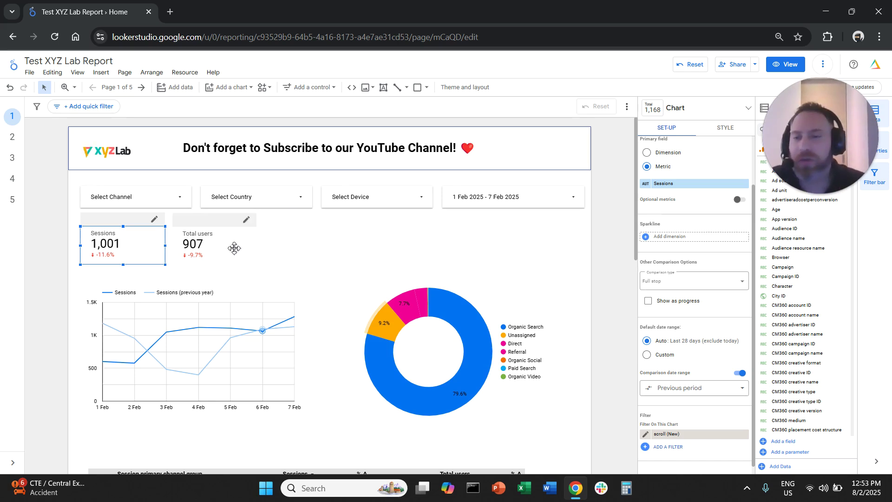
Select the Sessions line chart and check its comparison date range, still set to Previous year
click(219, 246)
click(277, 311)
scroll(365, 326, down, 3)
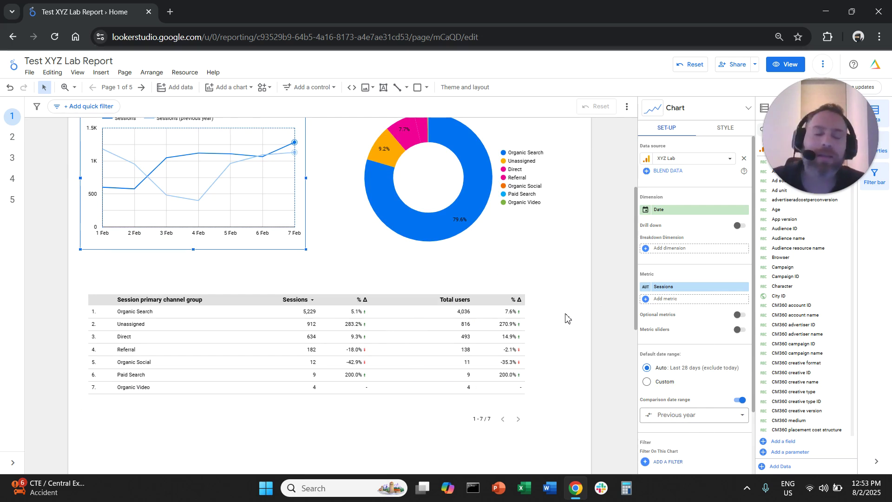
scroll(566, 318, up, 3)
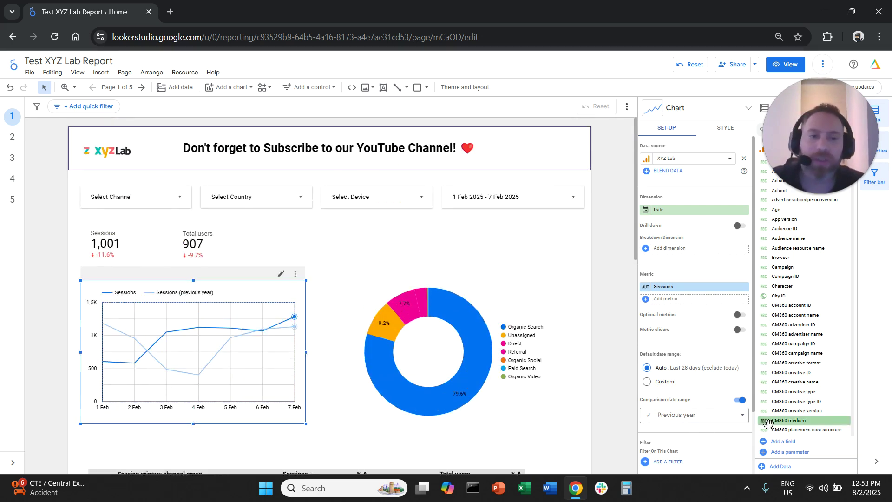
click(734, 416)
click(728, 280)
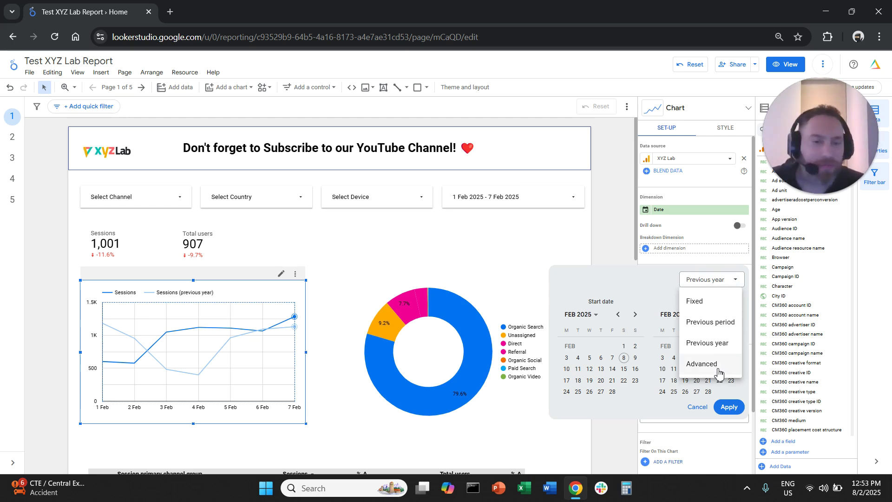
click(610, 253)
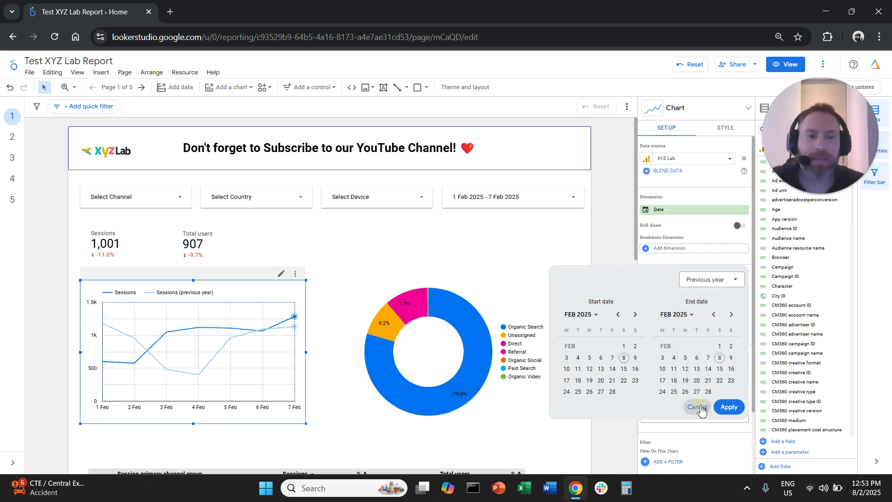